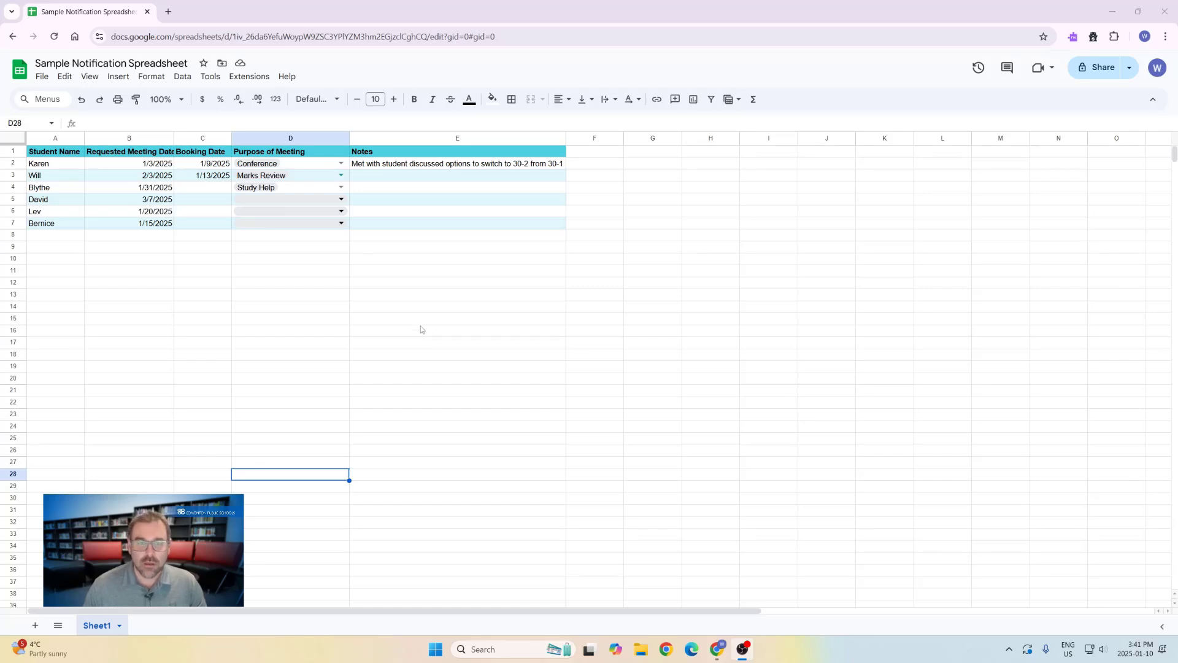
Look over the conditional notification rules, close them unchanged, then return to Tools > Conditional notifications
left_click(189, 84)
mouse_move(204, 86)
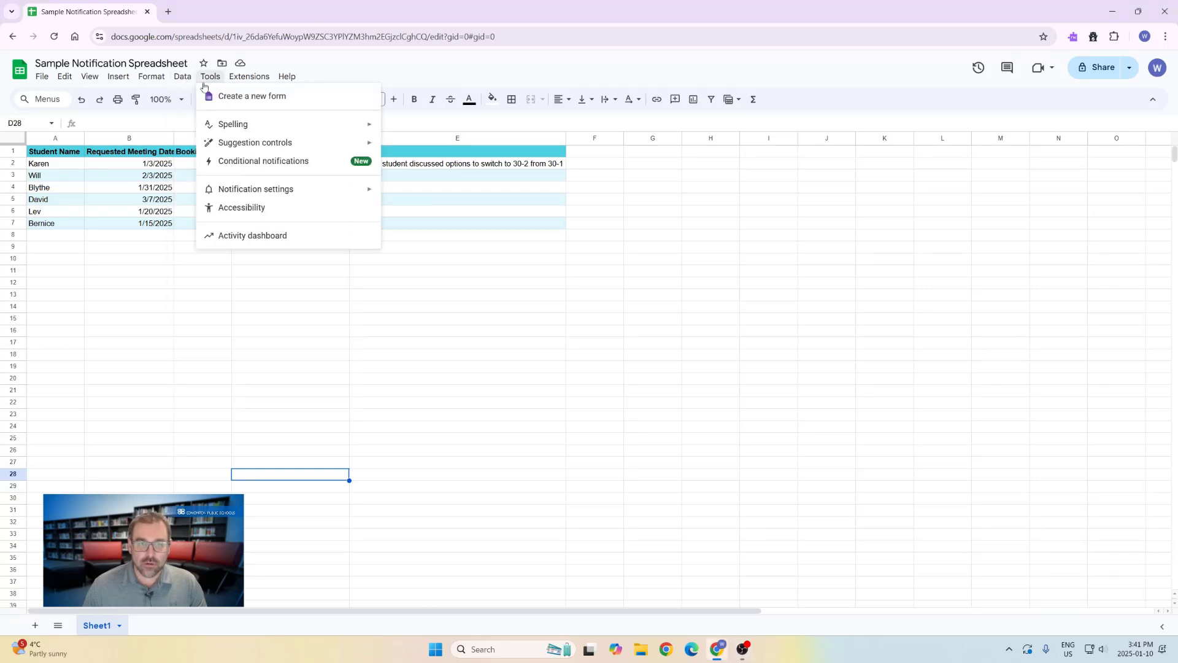
mouse_move(224, 190)
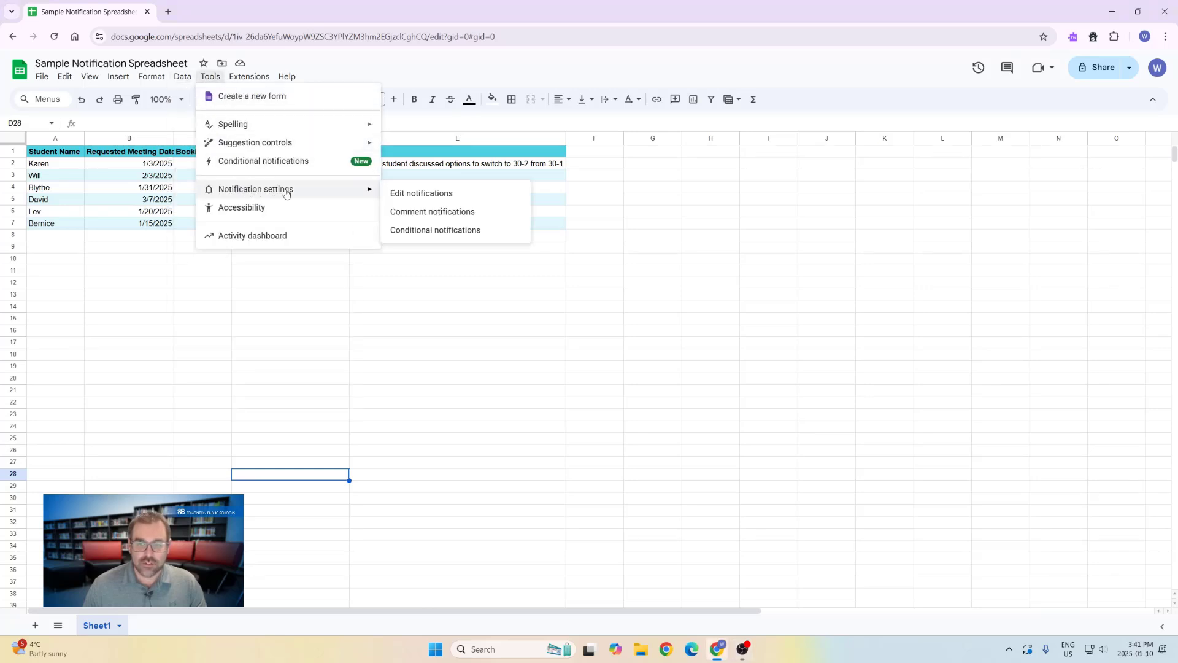
left_click(414, 196)
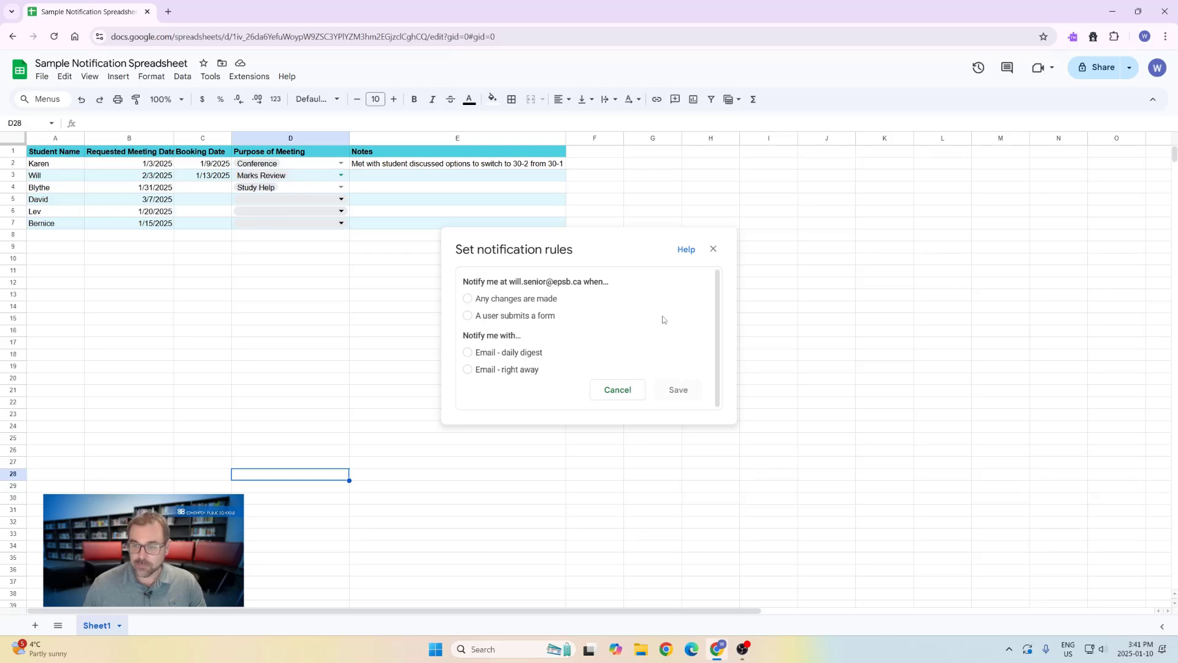
left_click(713, 249)
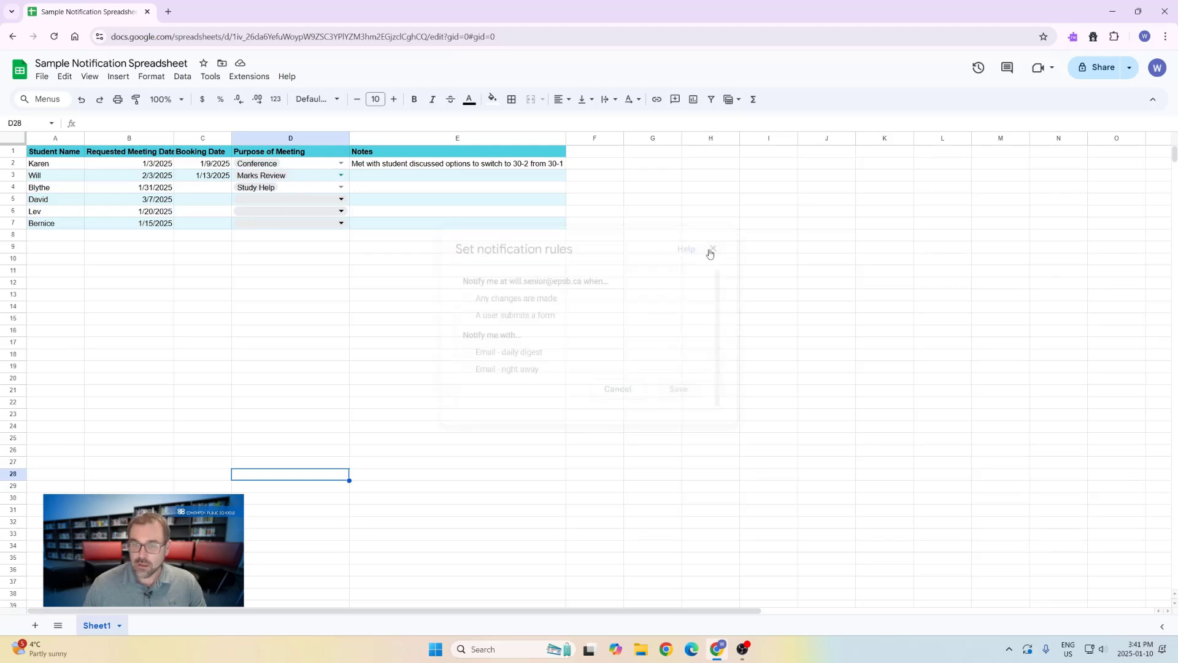
left_click(210, 76)
mouse_move(256, 193)
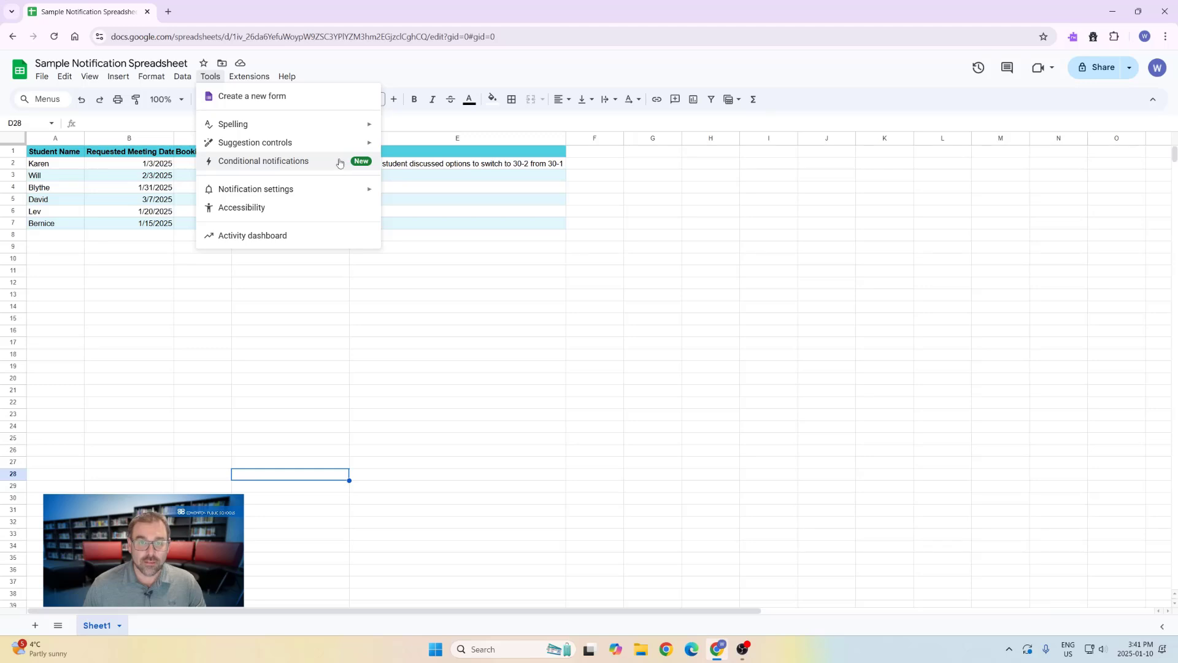
Open the Conditional notifications panel and select the Booking Date cells C2:C7
left_click(268, 166)
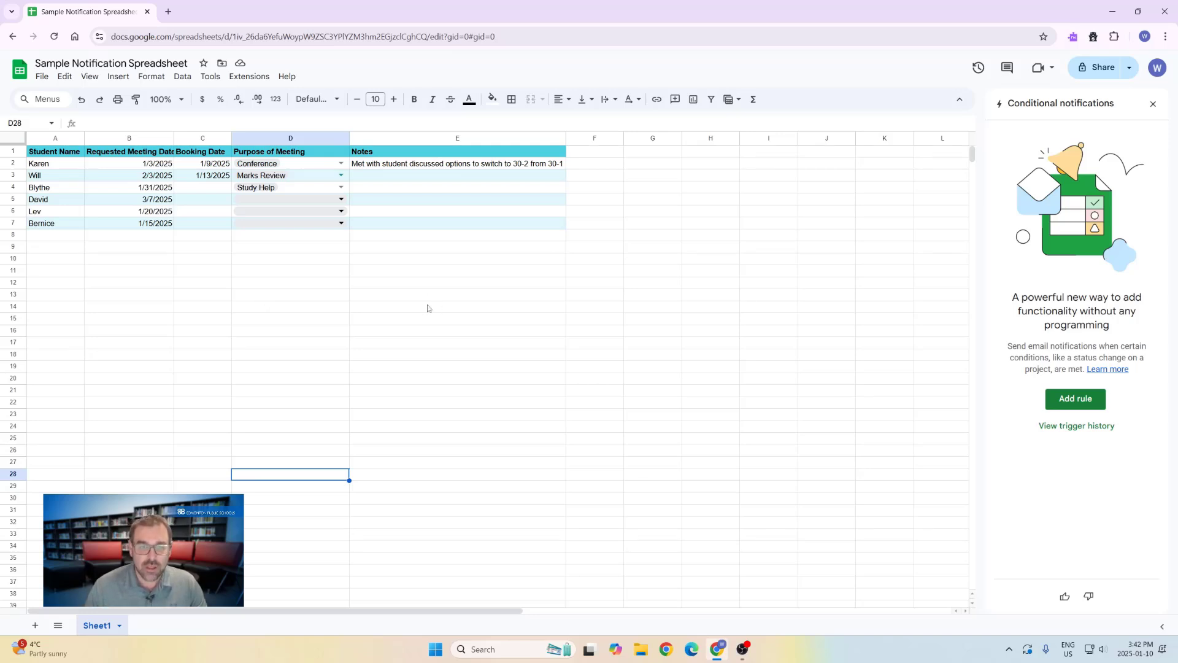
left_click_drag(211, 163, 210, 227)
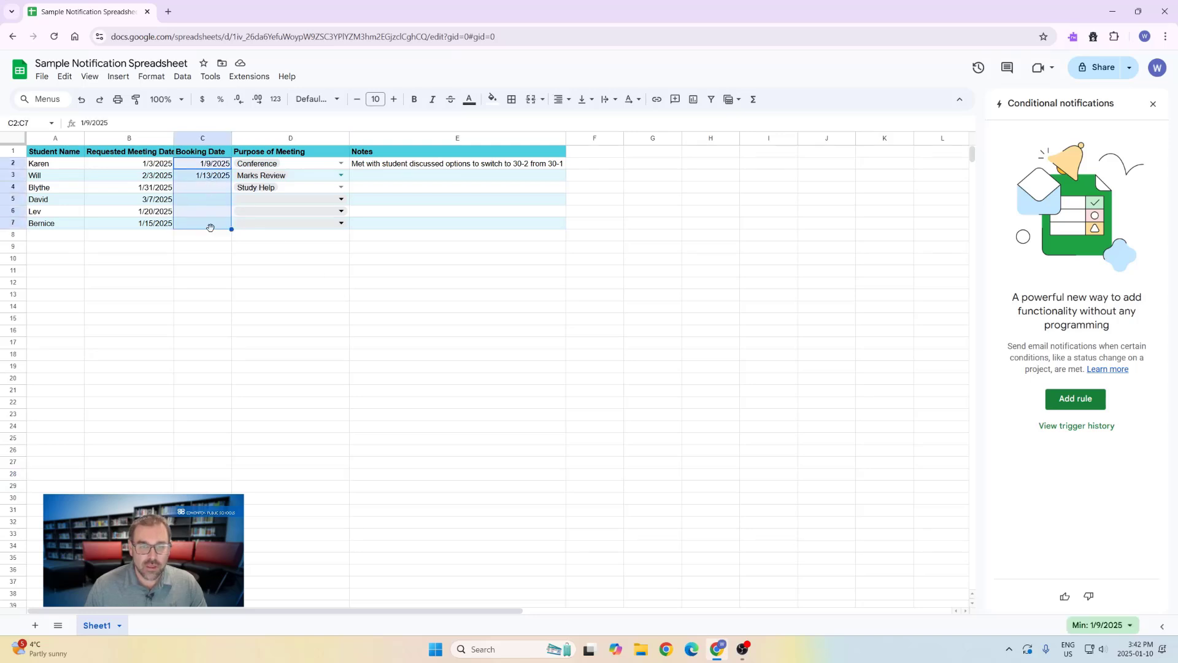
Add Rule 1 on Column C with a manually entered, suggested contact as recipient, and save it
left_click(1066, 399)
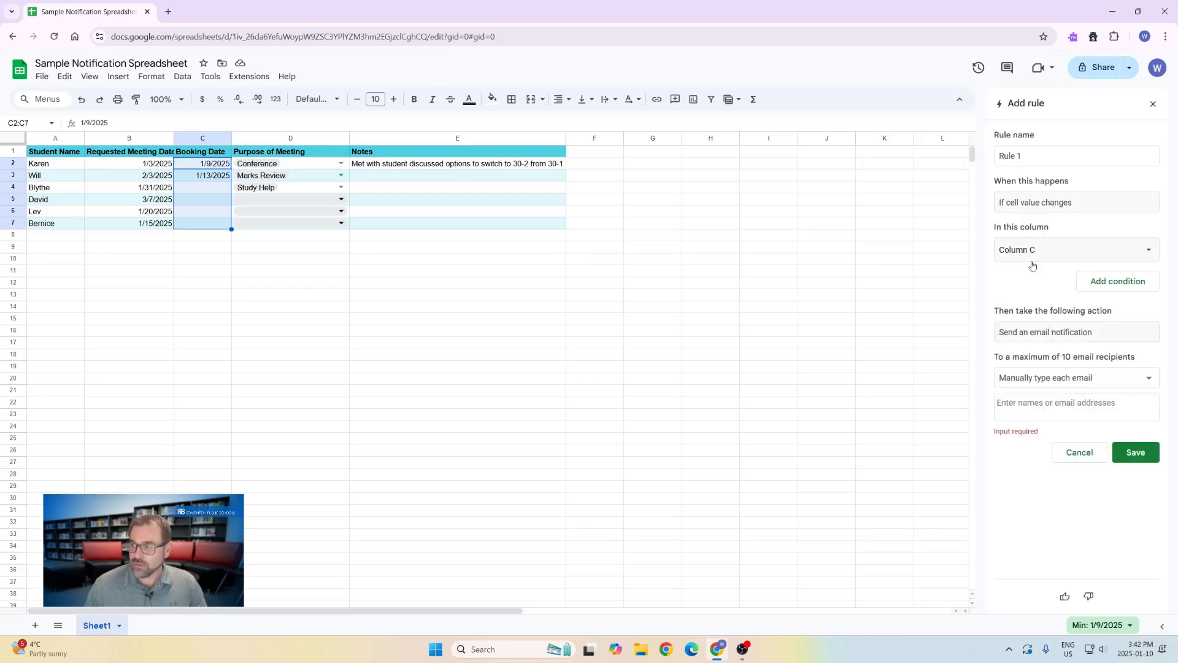
left_click_drag(1025, 158, 1001, 157)
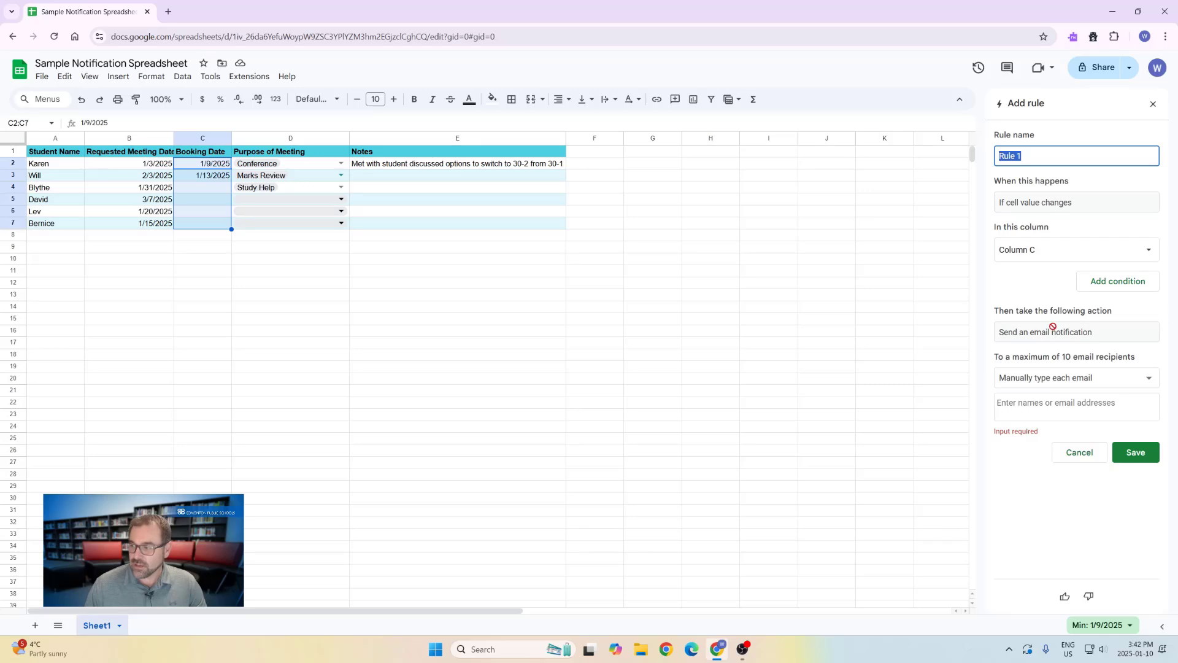
left_click(1050, 406)
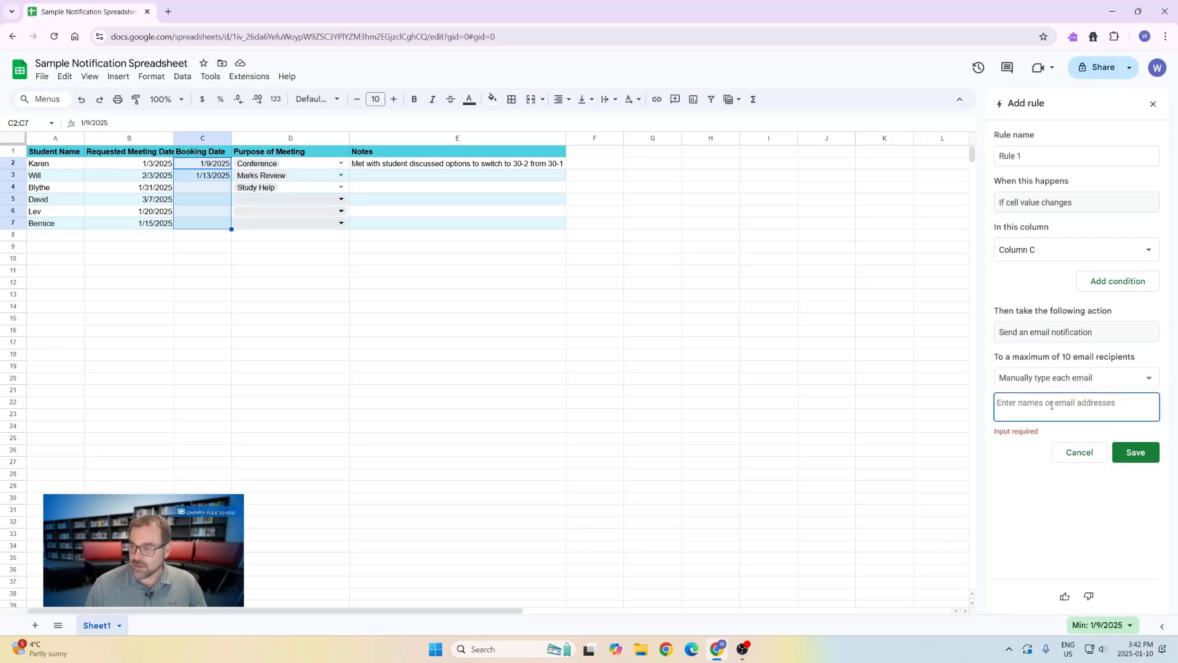
left_click(1076, 380)
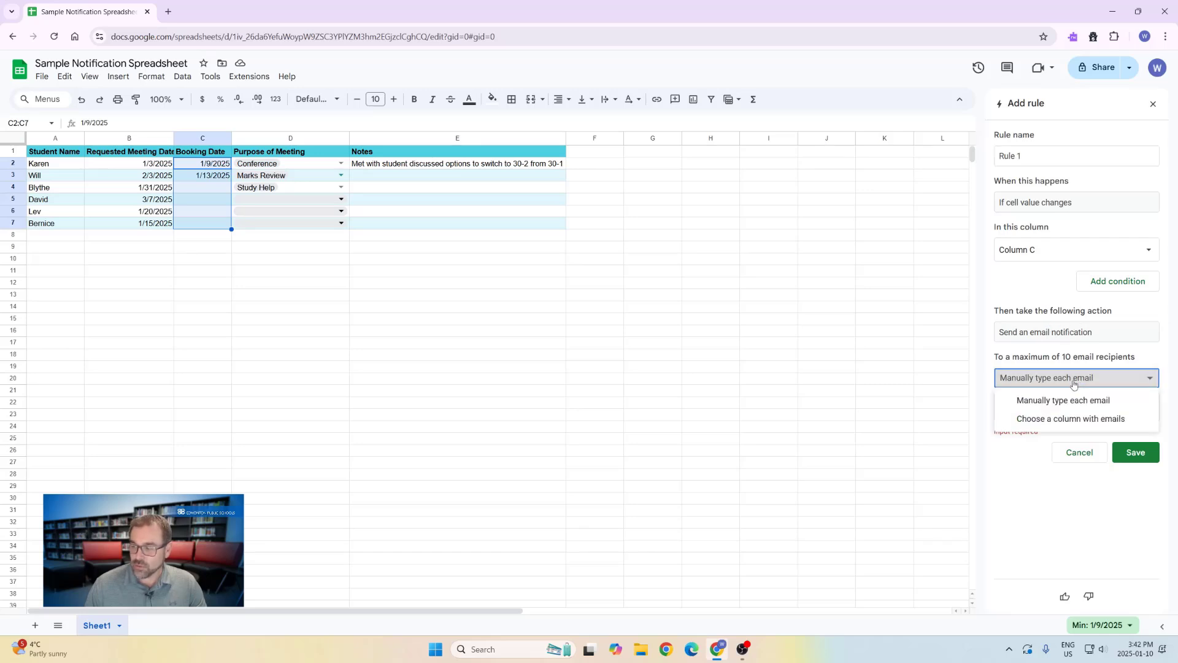
left_click(1030, 402)
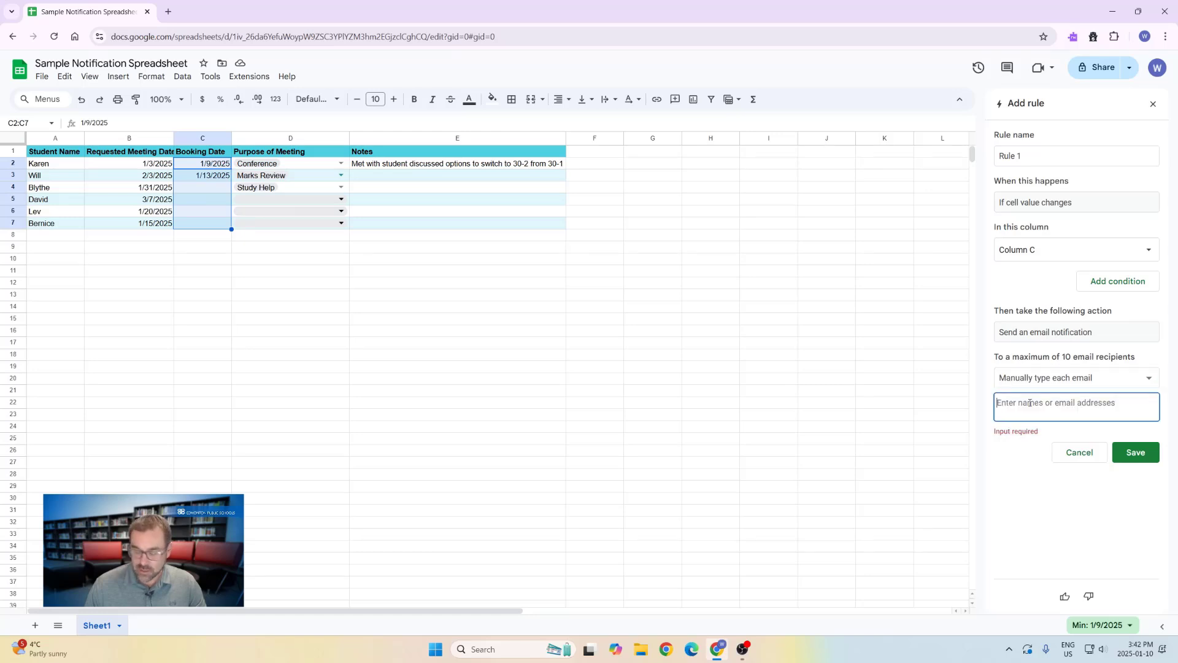
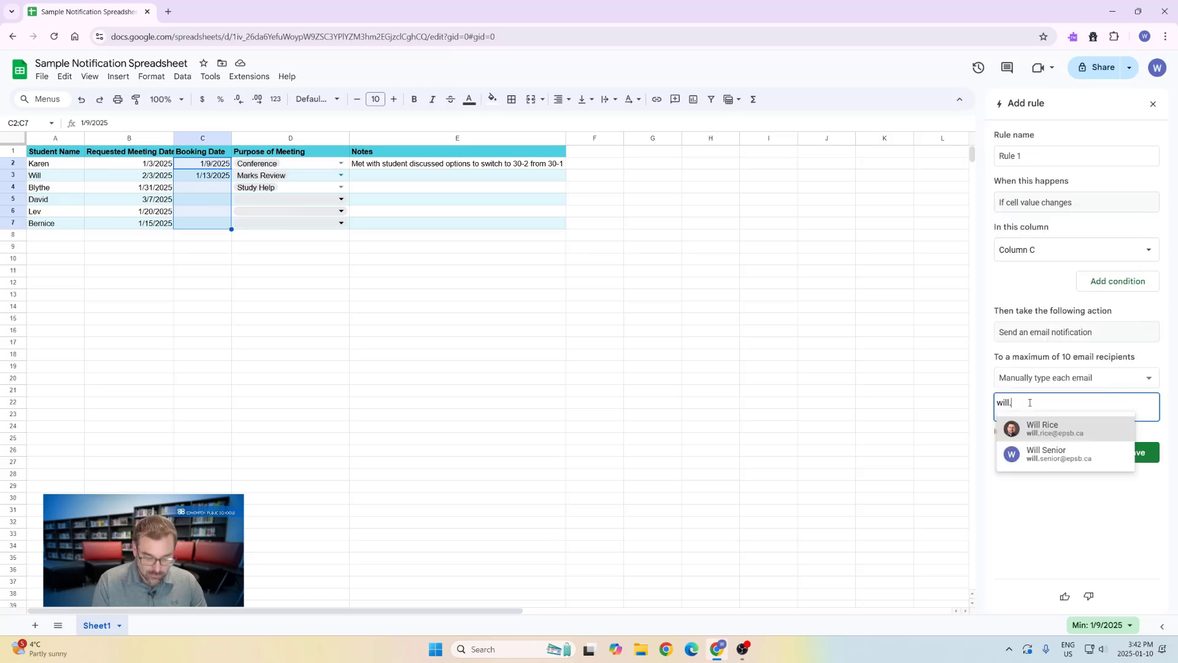
left_click(1030, 434)
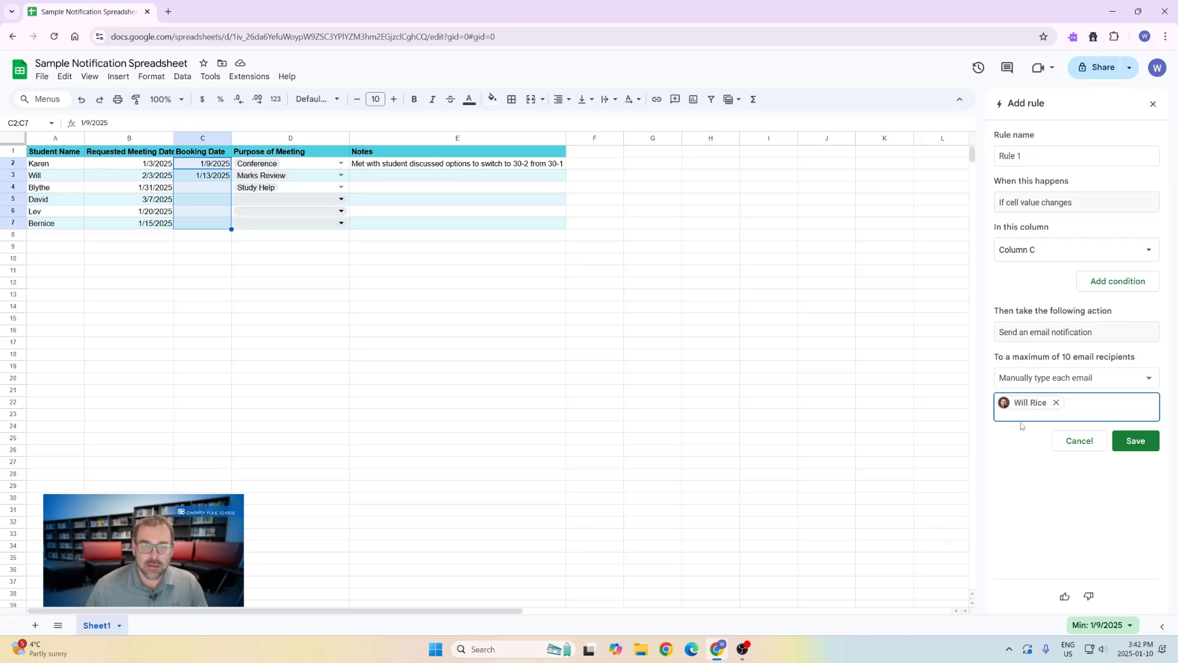
left_click(1137, 446)
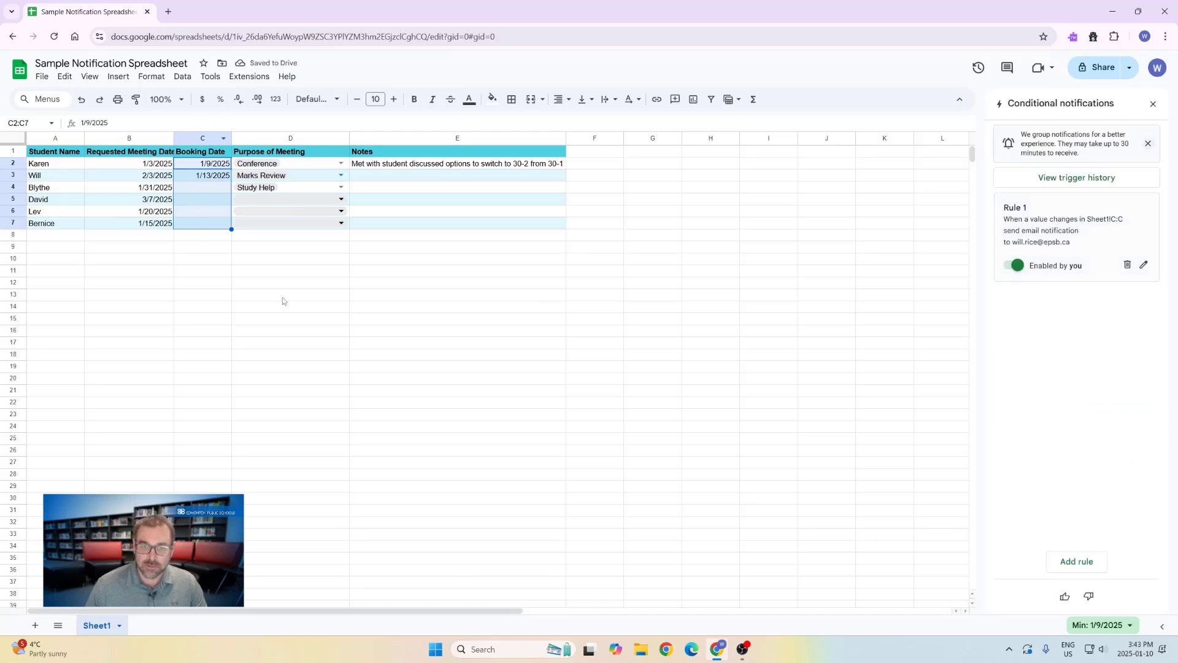
Check the D5 purpose choices, select Purpose of Meeting cells D2:D7, and add a new rule
left_click(341, 200)
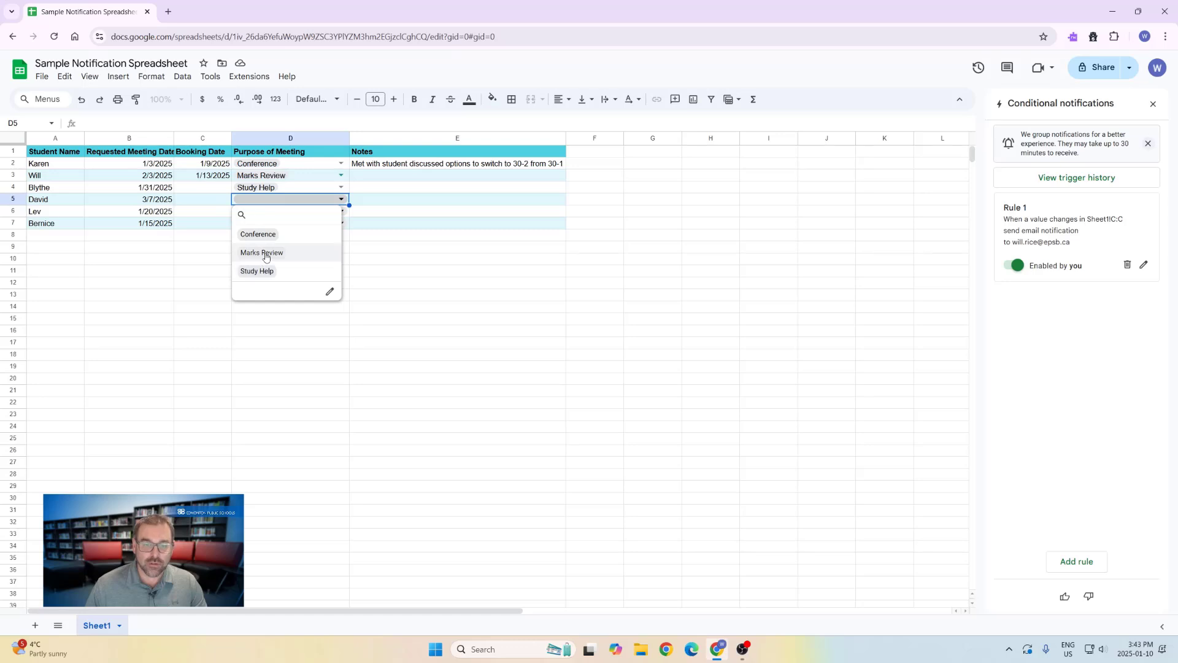
left_click(359, 261)
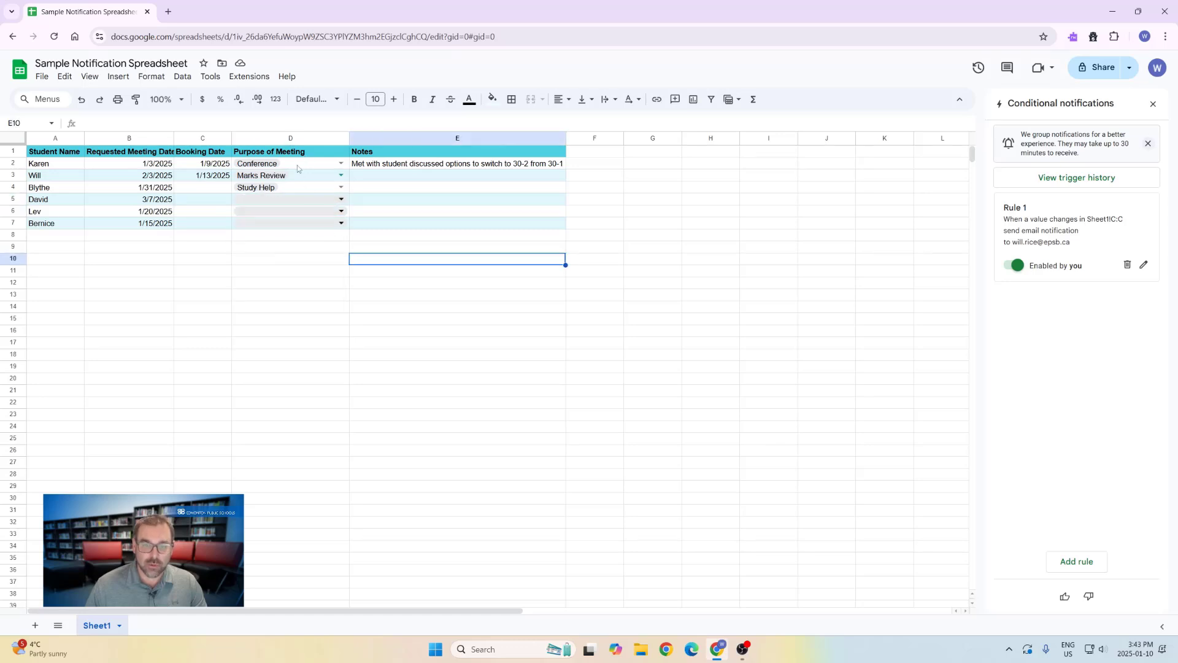
left_click_drag(297, 164, 302, 226)
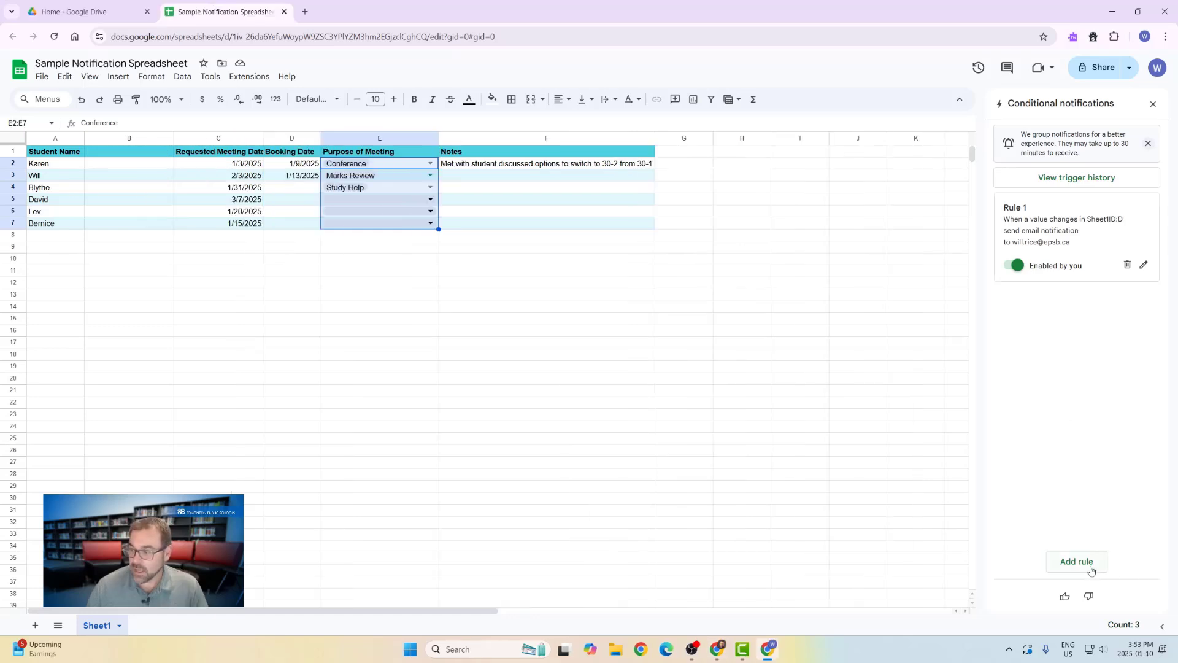
left_click(1091, 570)
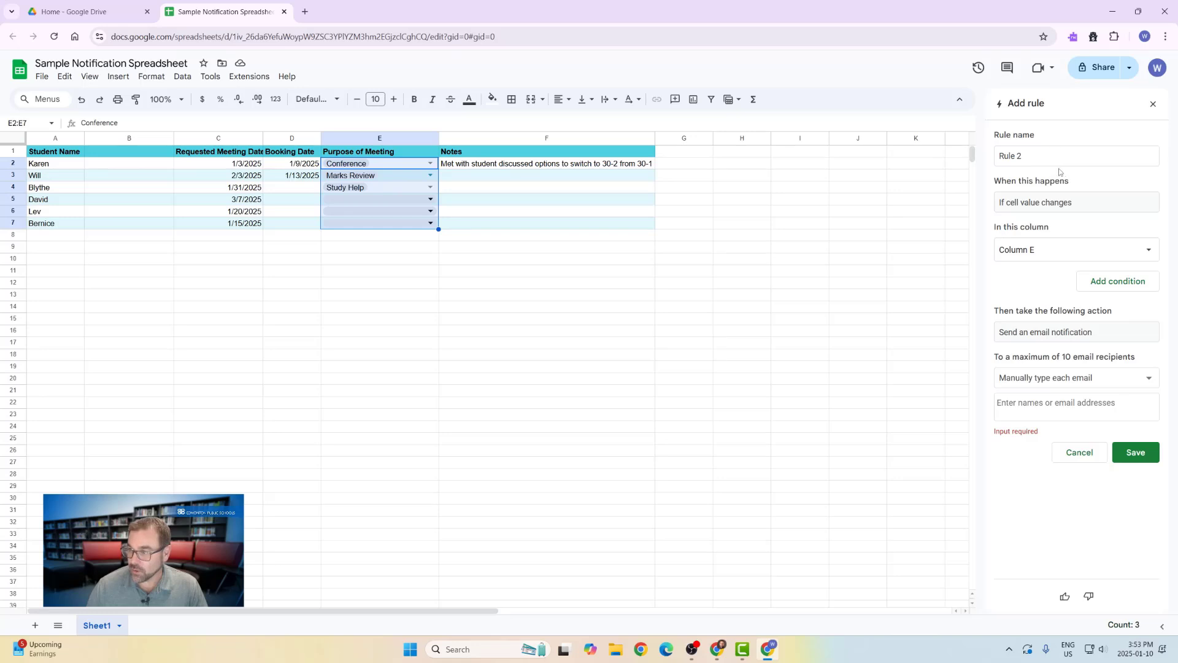
Add a 'Text is exactly' condition with value 'Marks Review' to Rule 2
left_click(1117, 292)
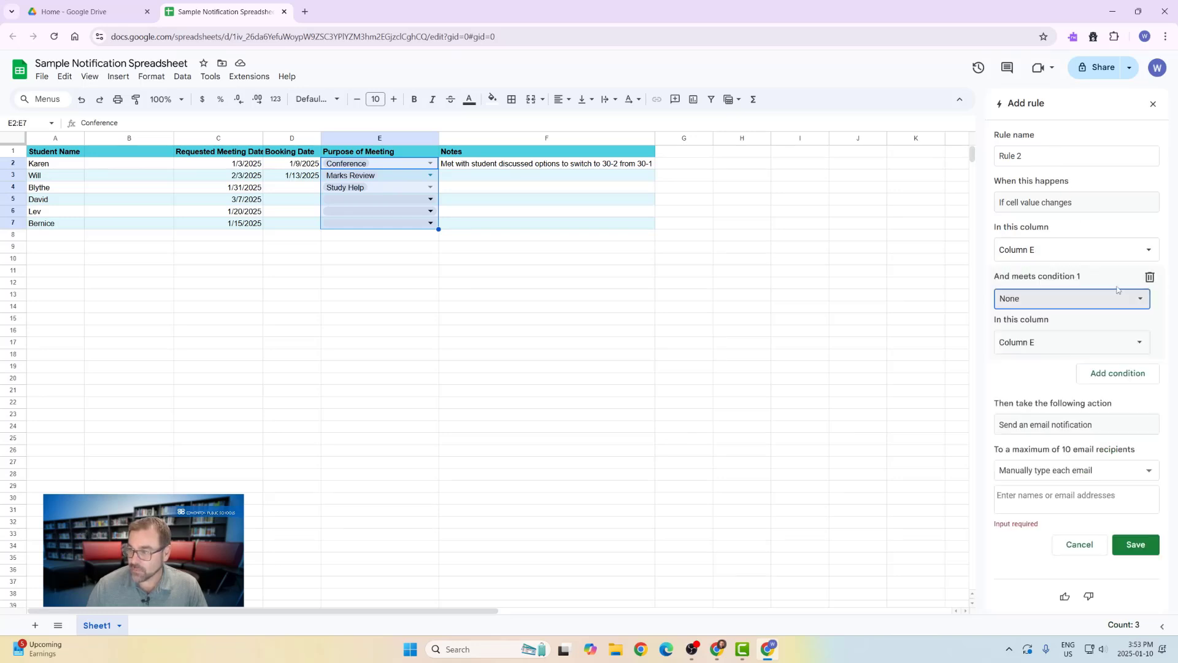
left_click(1081, 304)
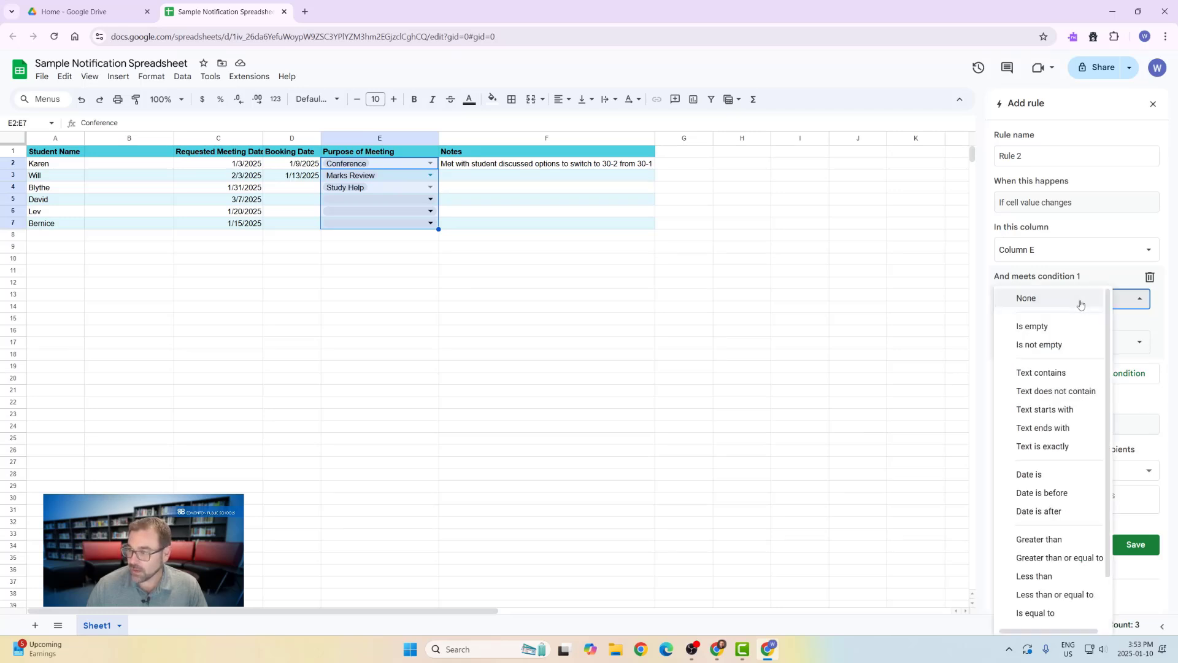
left_click(1051, 447)
left_click(1029, 321)
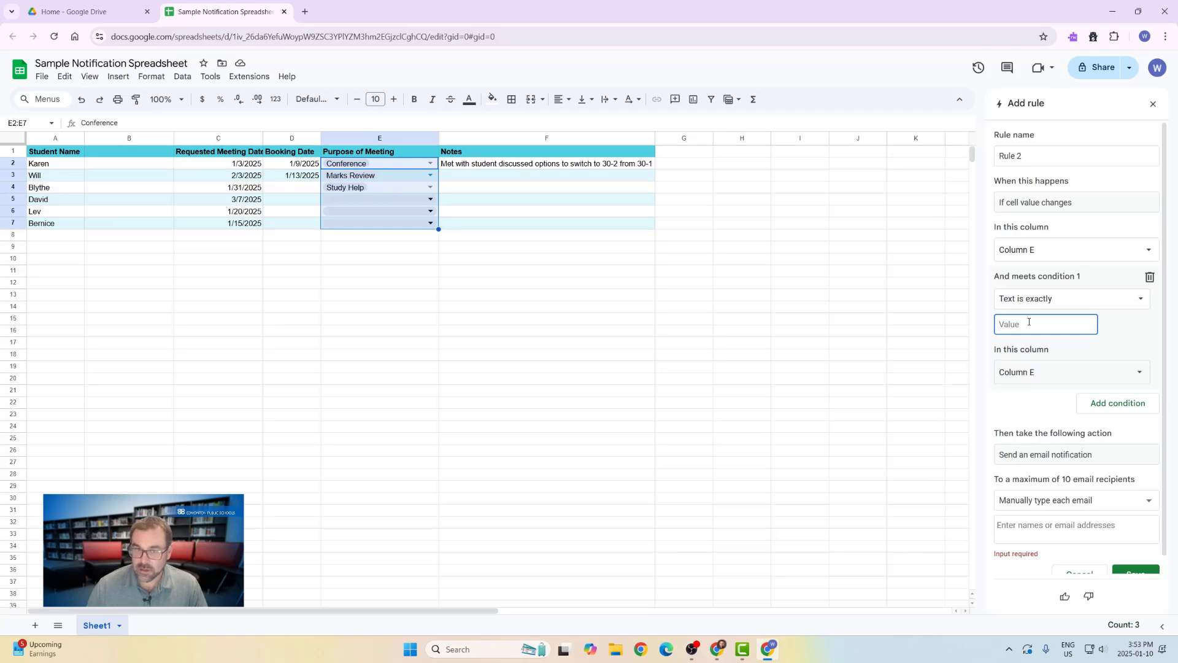
type("MArk")
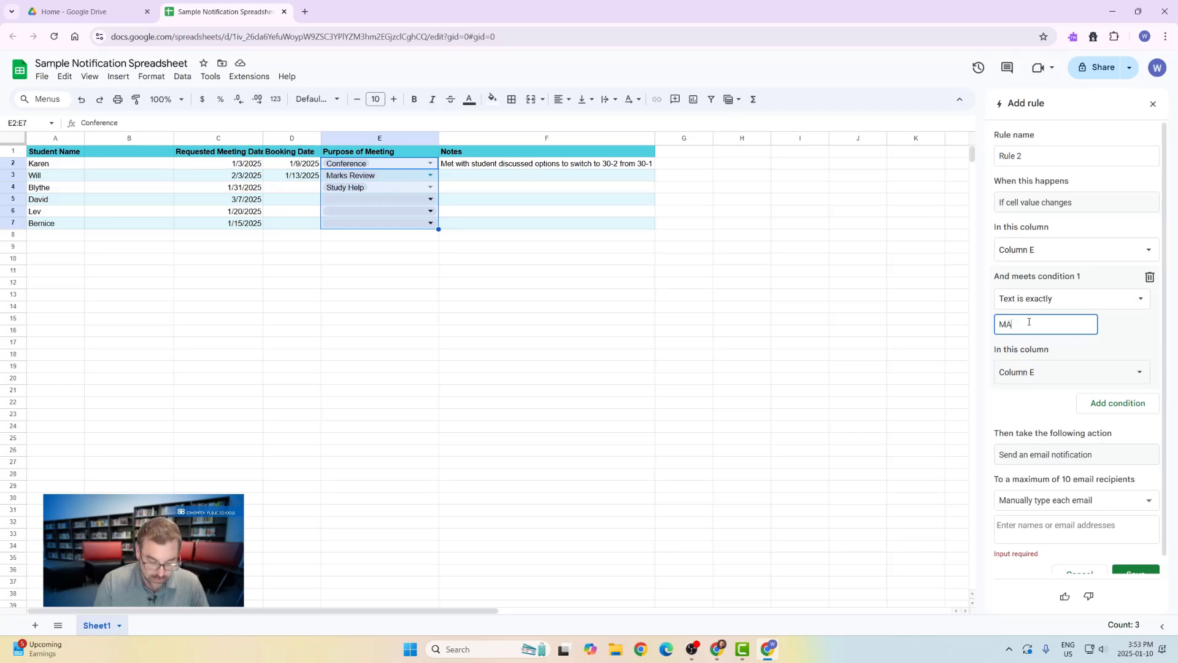
key("BackSpace")
key("BackSpace")
key("BackSpace")
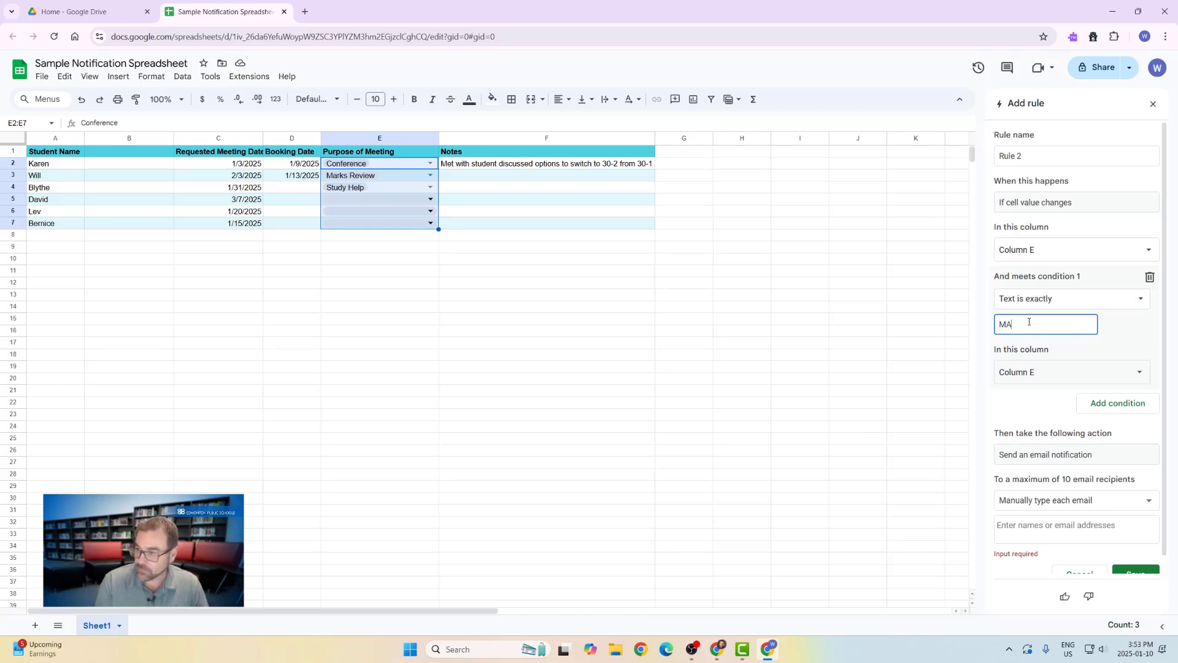
type("arks Re")
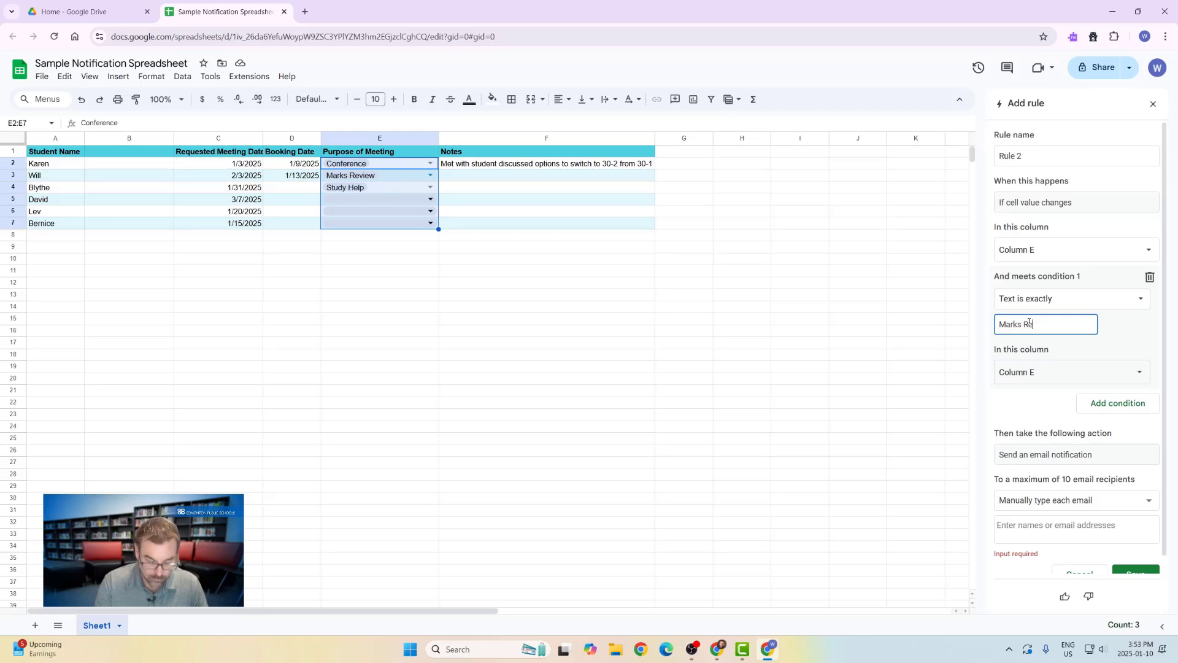
type("view")
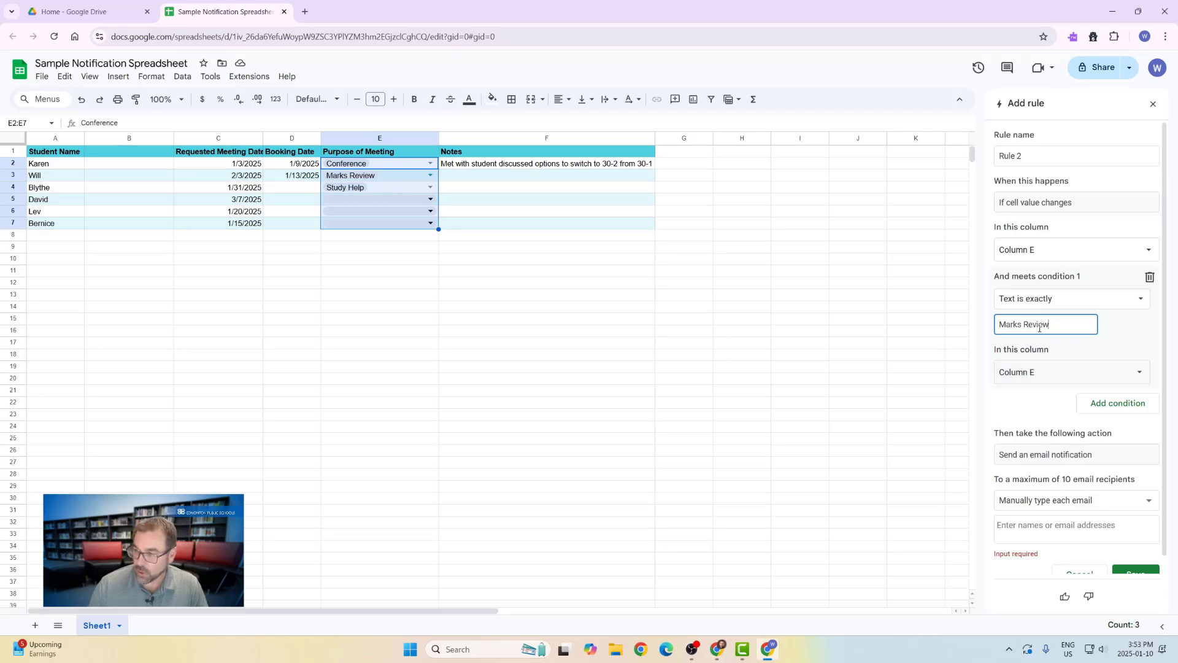
left_click(1051, 457)
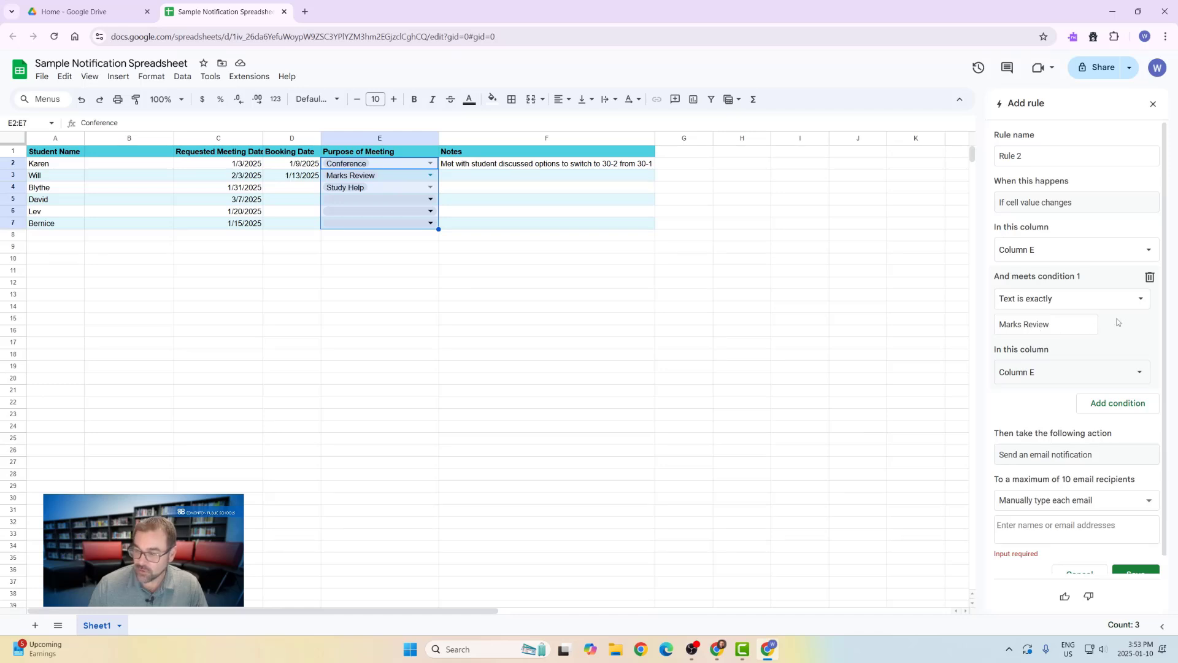
Scroll the rule panel to review Rule 2's Marks Review condition and email action
scroll(1096, 388, "down", 1)
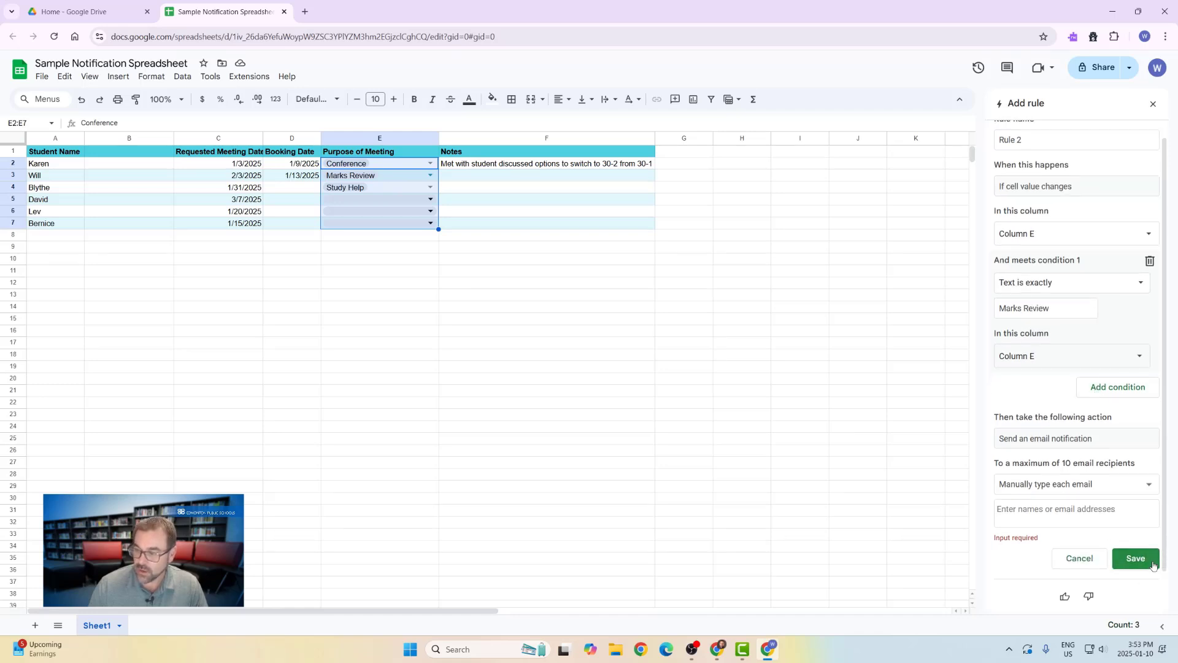